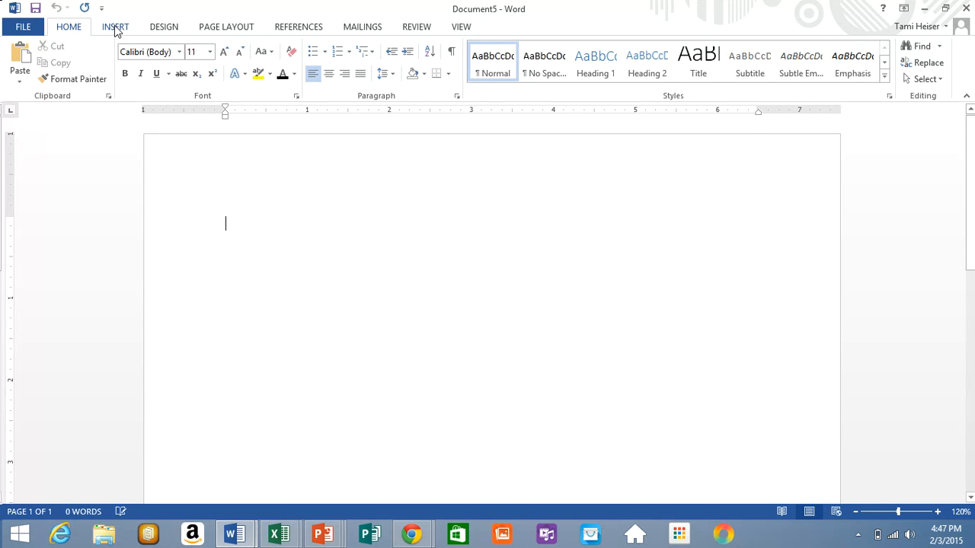
- Insert a 5-column, 2-row table from the Table grid and add a blank line below it
click(116, 29)
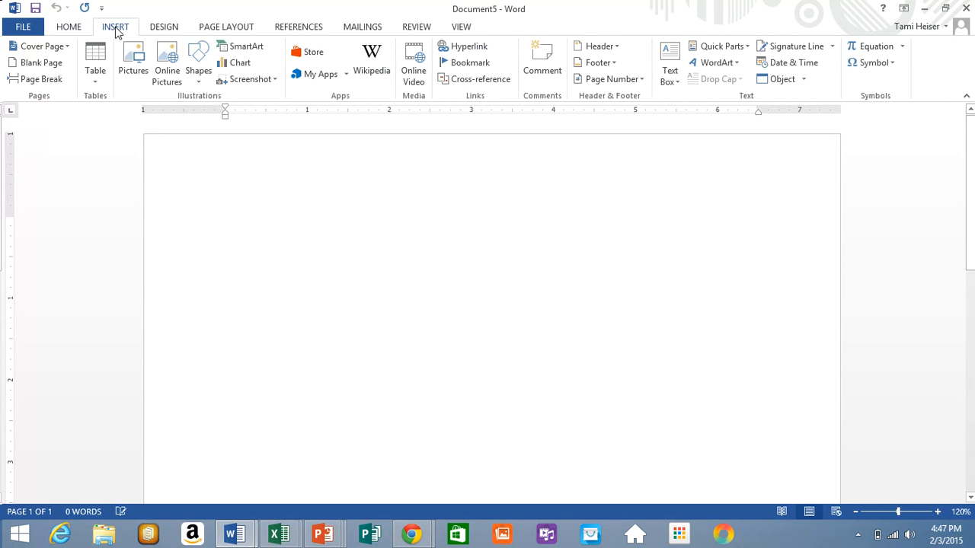
click(92, 64)
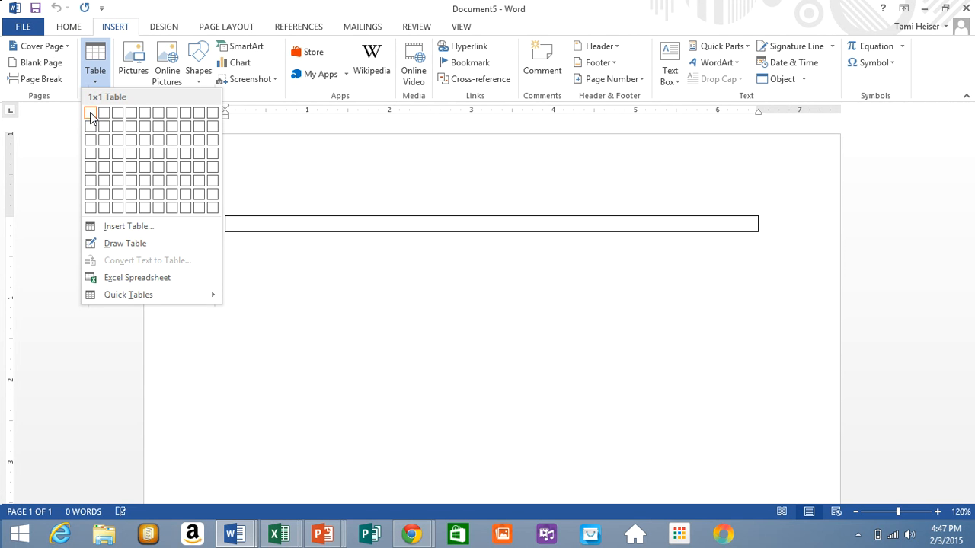
click(142, 134)
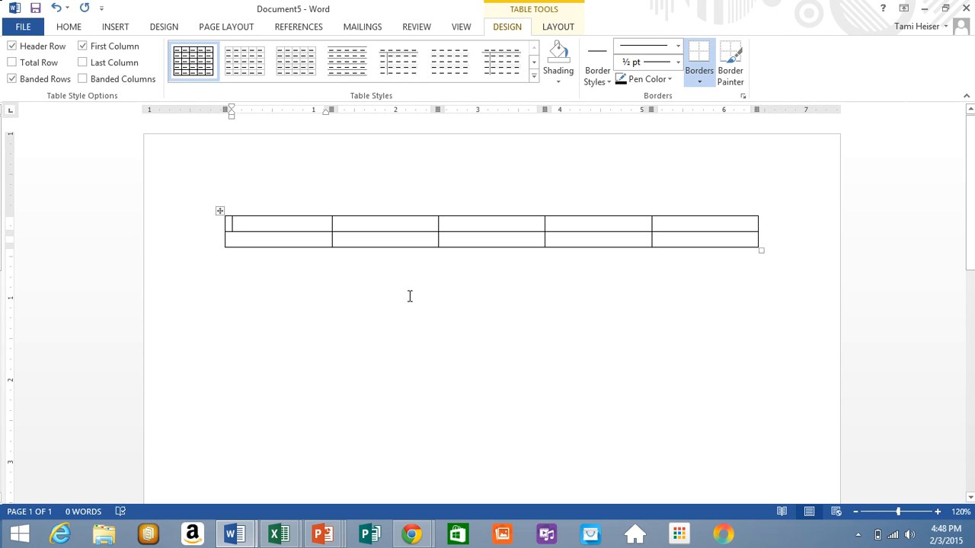
click(233, 260)
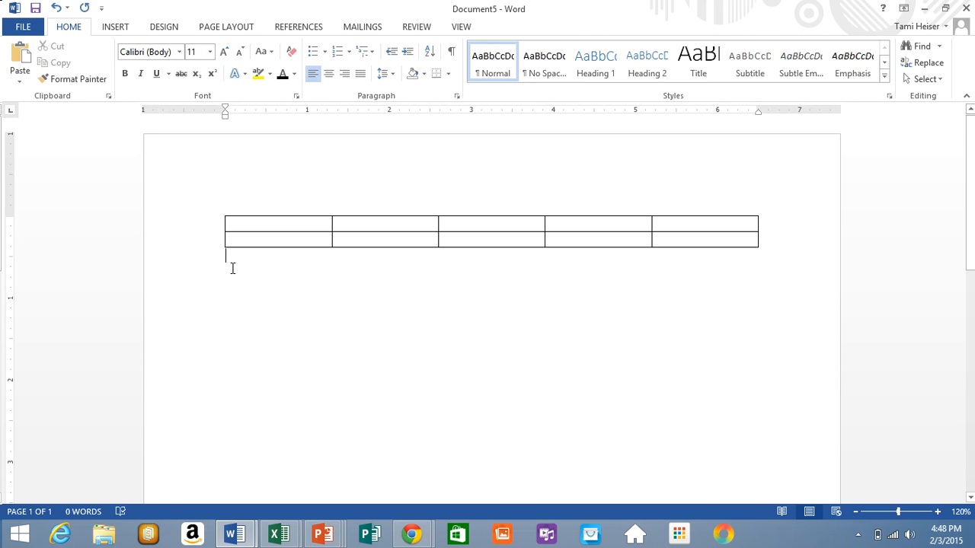
key(Return)
- Insert a 9-column, 3-row table through the Insert Table dialog, then add a blank line below
click(115, 29)
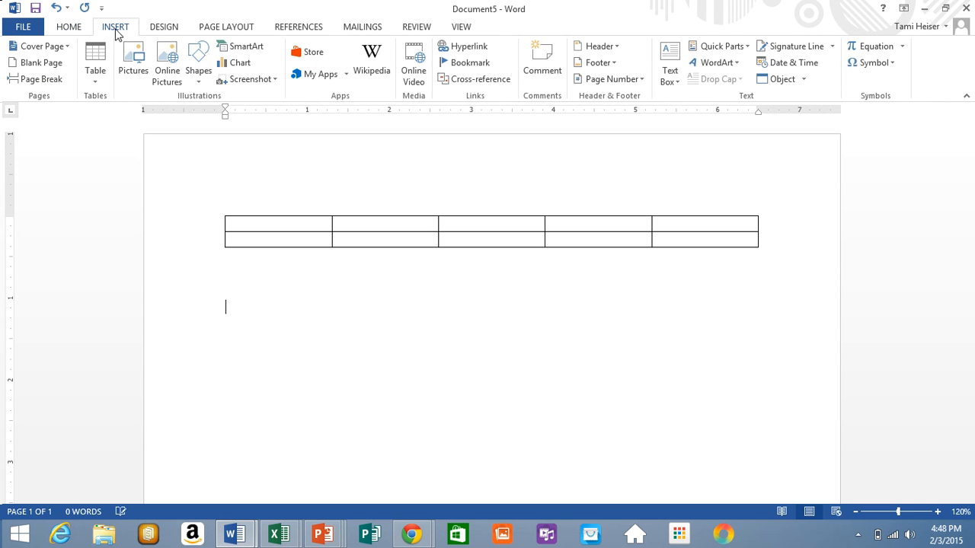
click(90, 59)
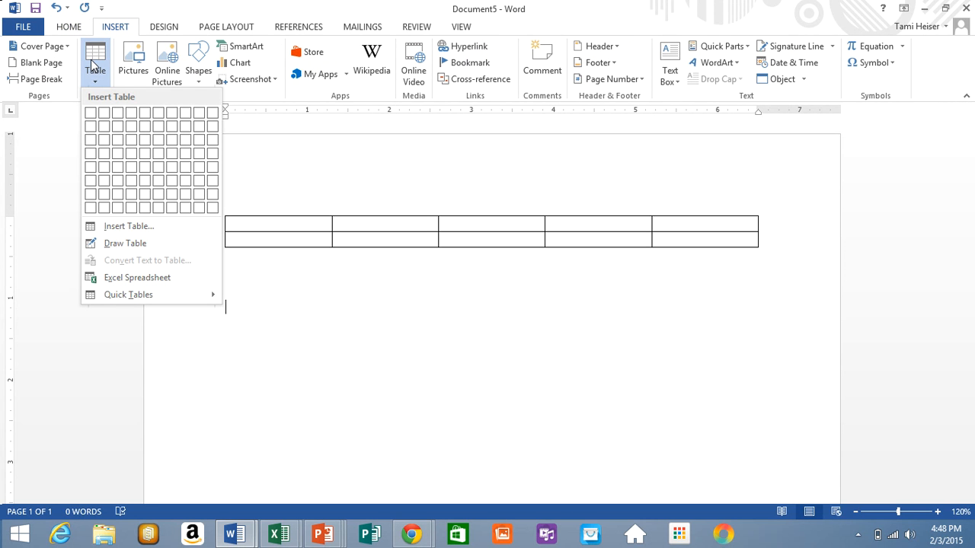
click(119, 229)
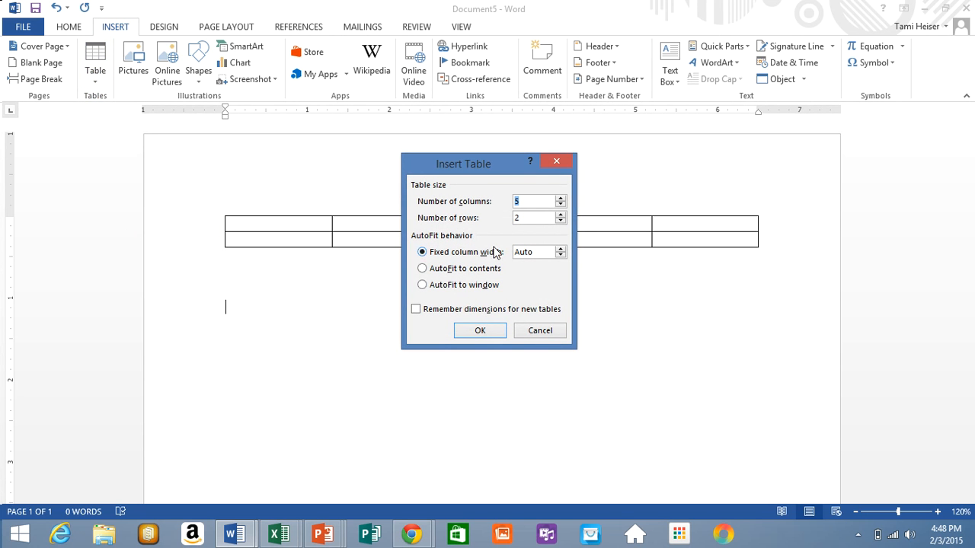
click(561, 198)
click(560, 215)
click(469, 334)
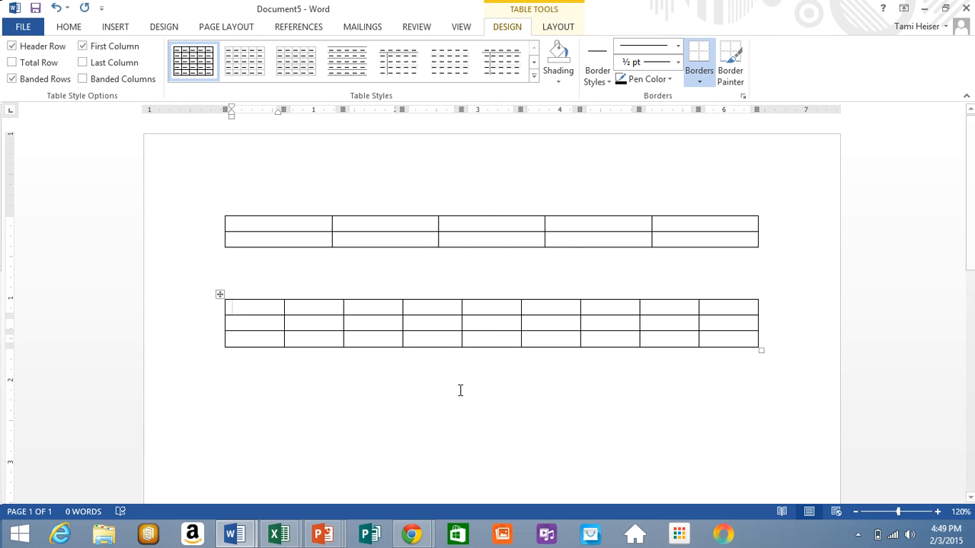
click(237, 366)
key(Return)
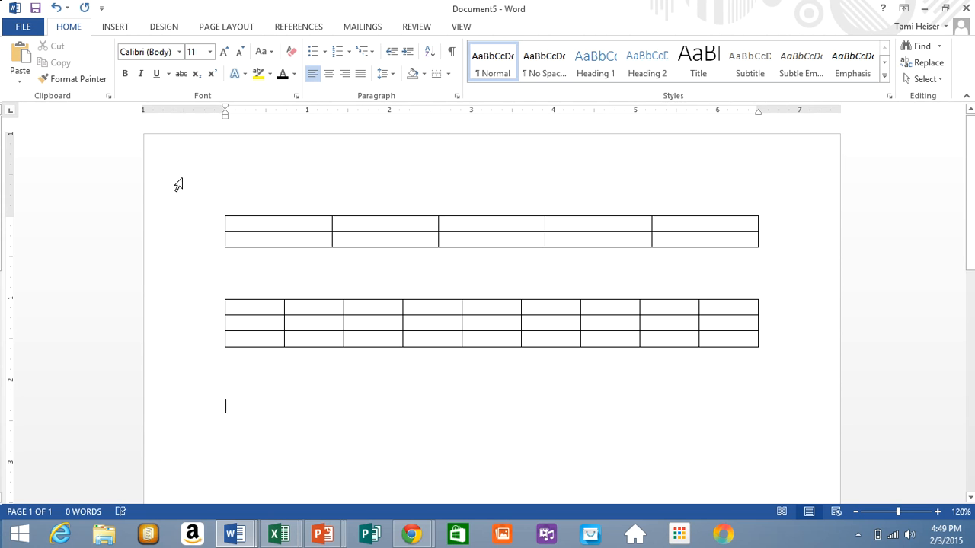
- Switch to the View ribbon, then back to the Insert ribbon
click(463, 27)
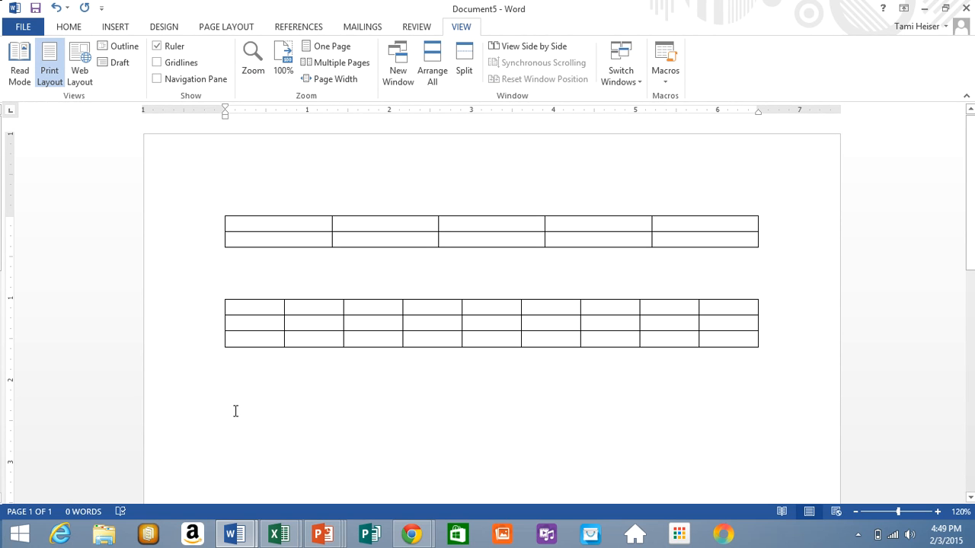
click(115, 28)
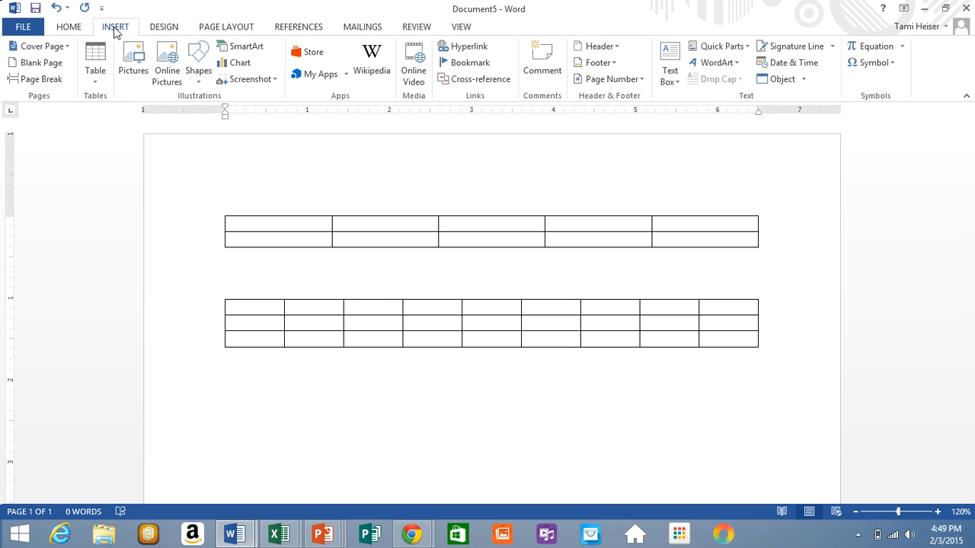
- Turn on Draw Table, then undo the accidentally drawn tiny one-cell table
click(95, 67)
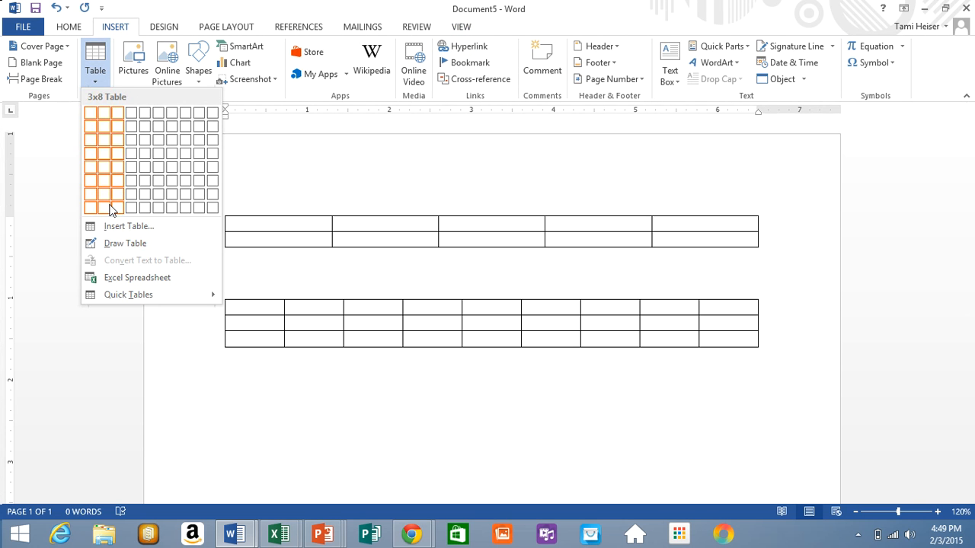
click(113, 243)
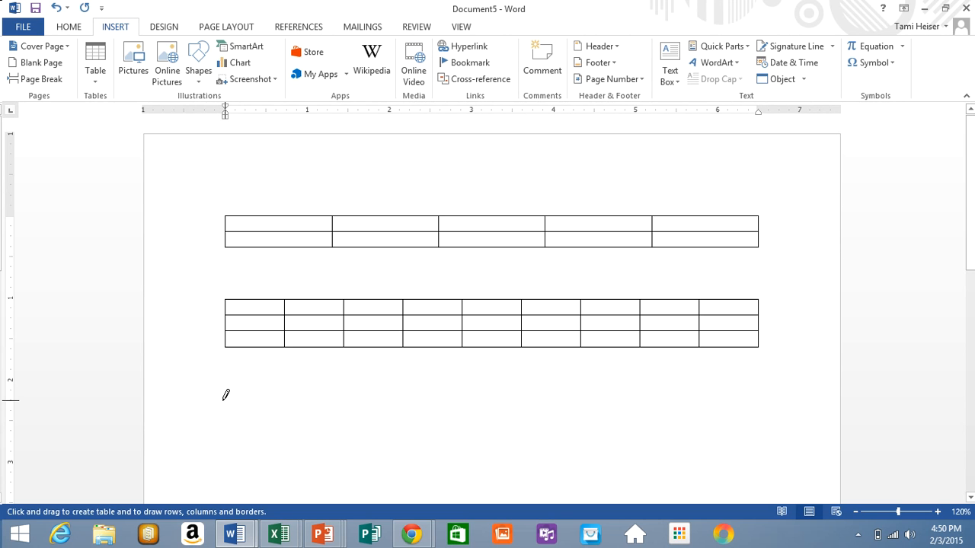
mouse_move(224, 400)
mouse_down()
mouse_move(261, 431)
mouse_move(222, 397)
mouse_move(227, 384)
mouse_up()
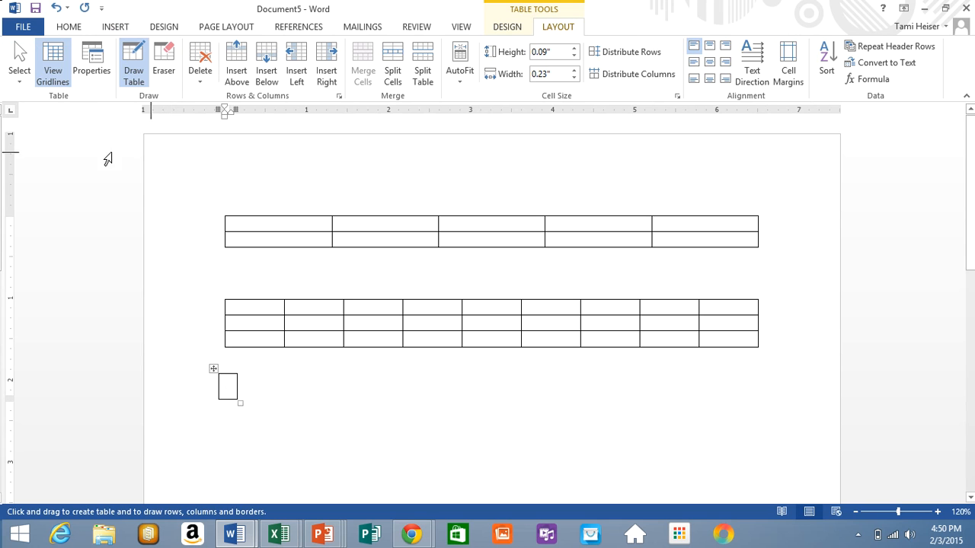
click(55, 7)
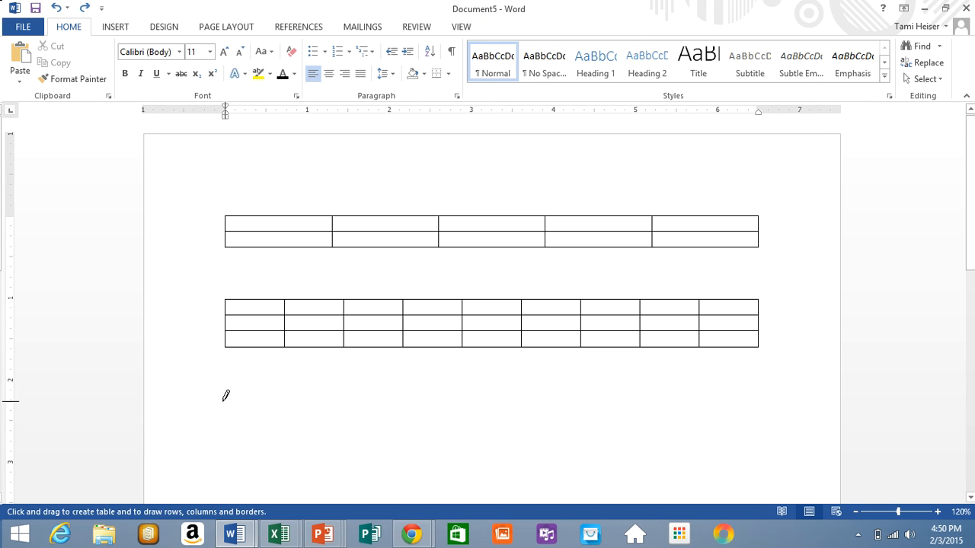
- Draw a 5.98" by 2.99" single-cell table below the second table and re-enable Draw Table
mouse_move(225, 405)
mouse_down()
mouse_move(402, 448)
mouse_move(727, 451)
mouse_move(714, 453)
mouse_move(730, 513)
mouse_move(716, 381)
mouse_move(715, 401)
mouse_up()
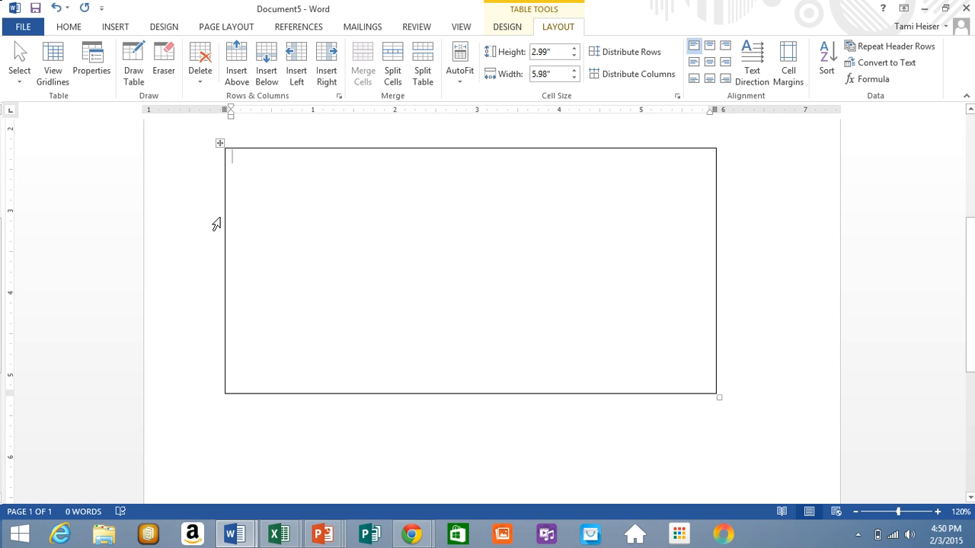
click(132, 53)
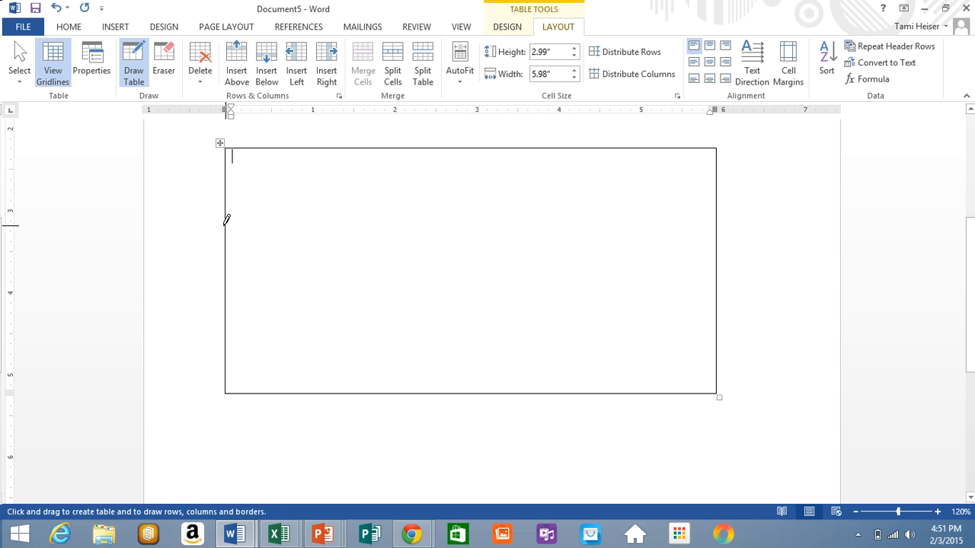
- Draw horizontal lines dividing the hand-drawn table into four rows
drag(226, 222, 427, 224)
drag(618, 205, 713, 206)
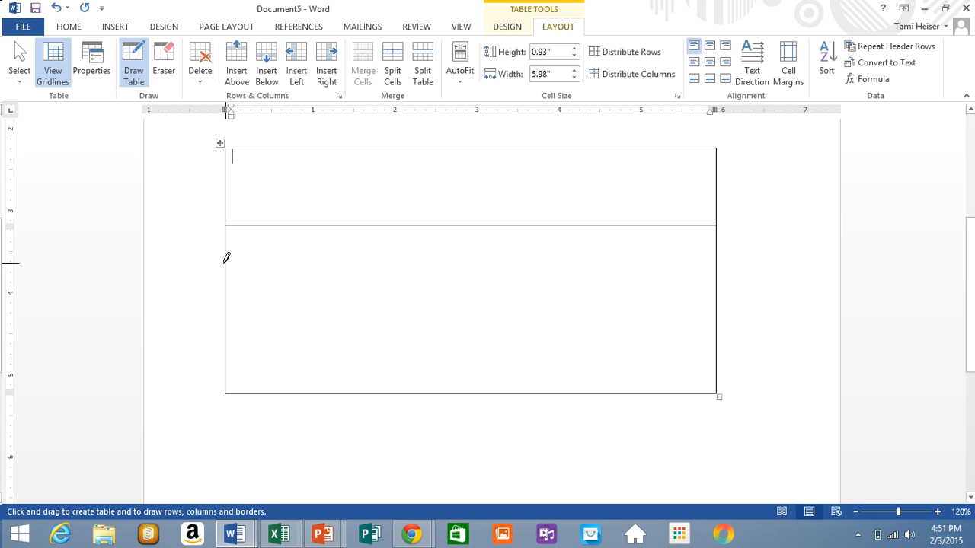
mouse_move(224, 262)
mouse_down()
mouse_move(351, 275)
mouse_move(474, 263)
mouse_up()
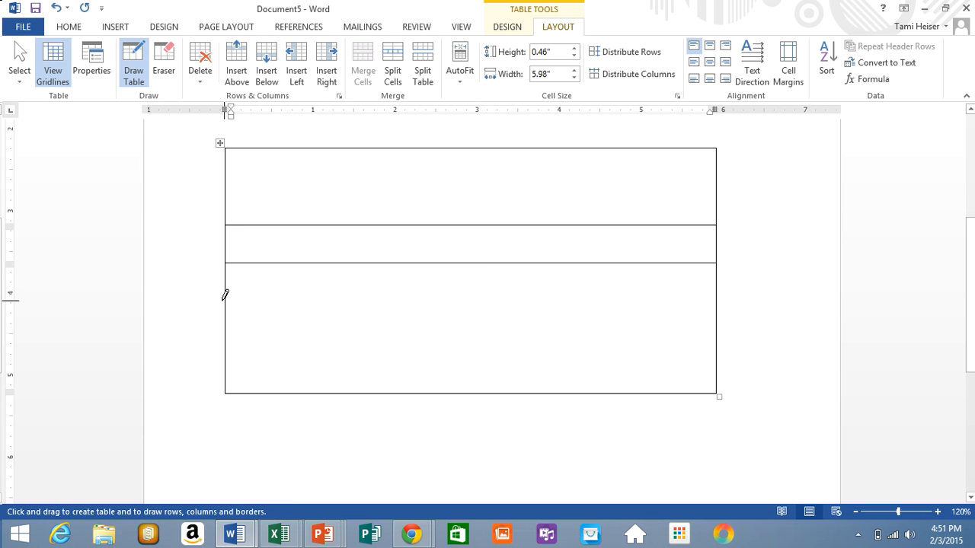
mouse_move(225, 295)
mouse_down()
mouse_move(391, 285)
mouse_move(556, 296)
mouse_move(543, 298)
mouse_up()
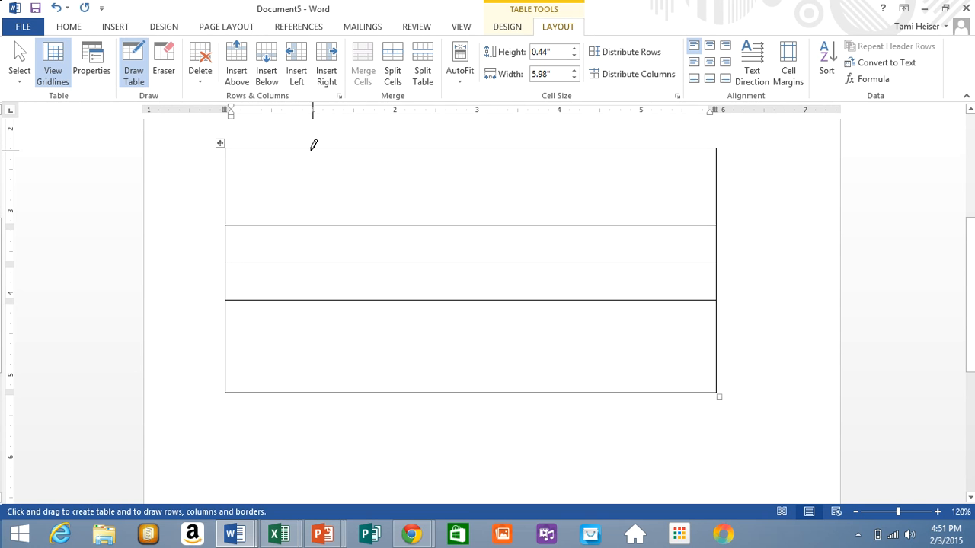
- Draw five vertical lines to make six columns, then turn off Draw Table
mouse_move(311, 146)
mouse_down()
mouse_move(327, 353)
mouse_move(317, 365)
mouse_up()
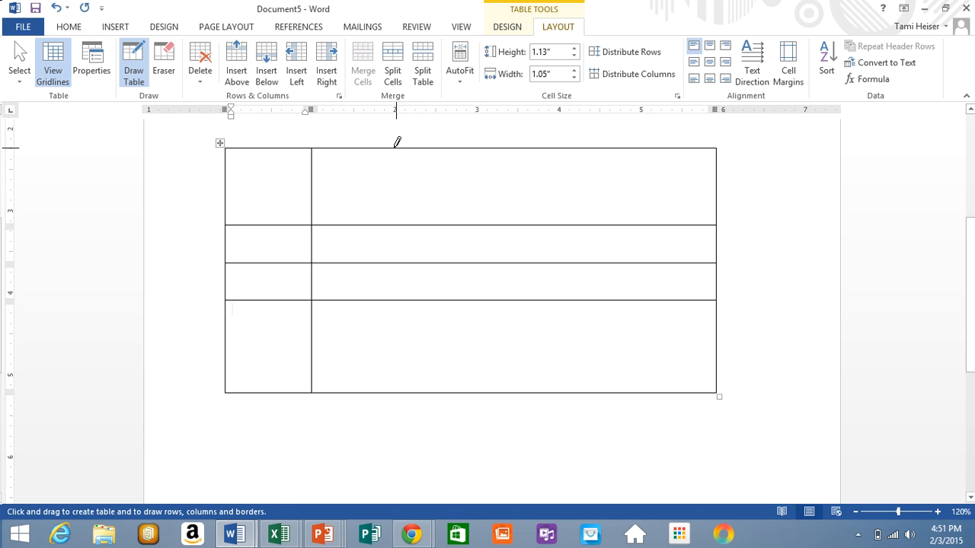
drag(396, 142, 402, 349)
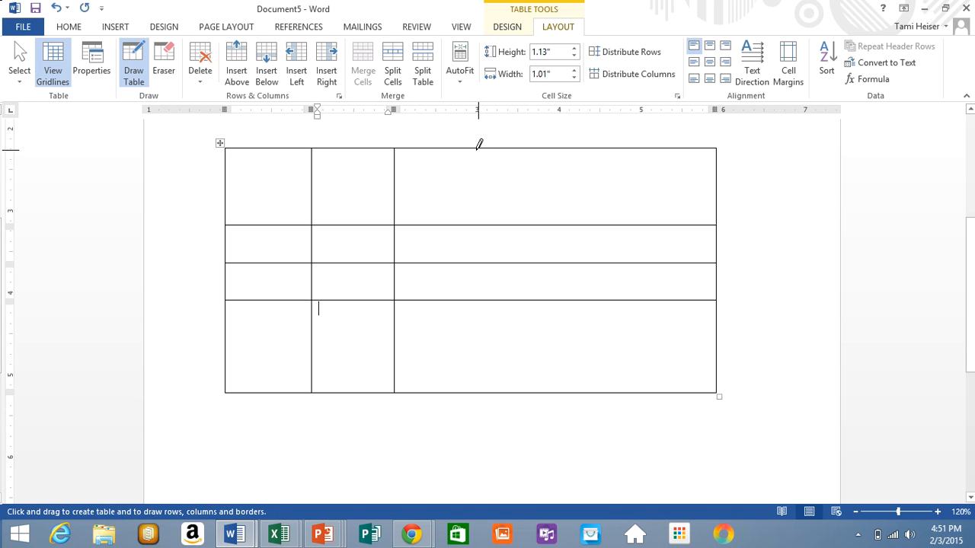
drag(479, 144, 494, 314)
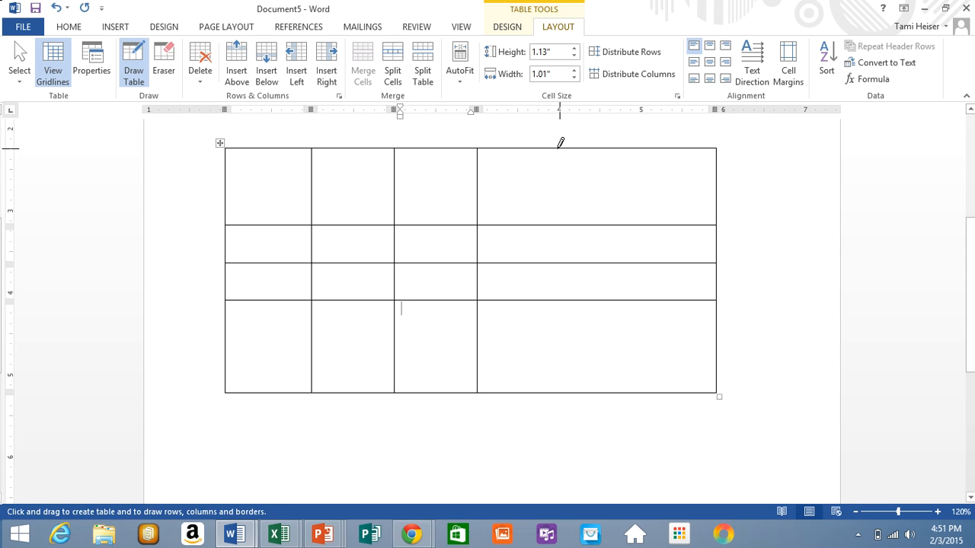
drag(561, 140, 573, 335)
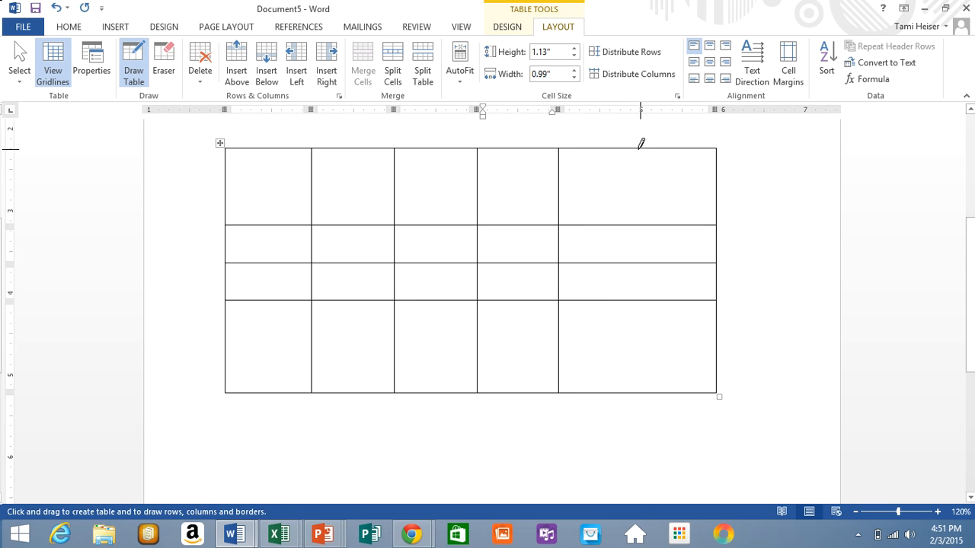
drag(641, 145, 650, 337)
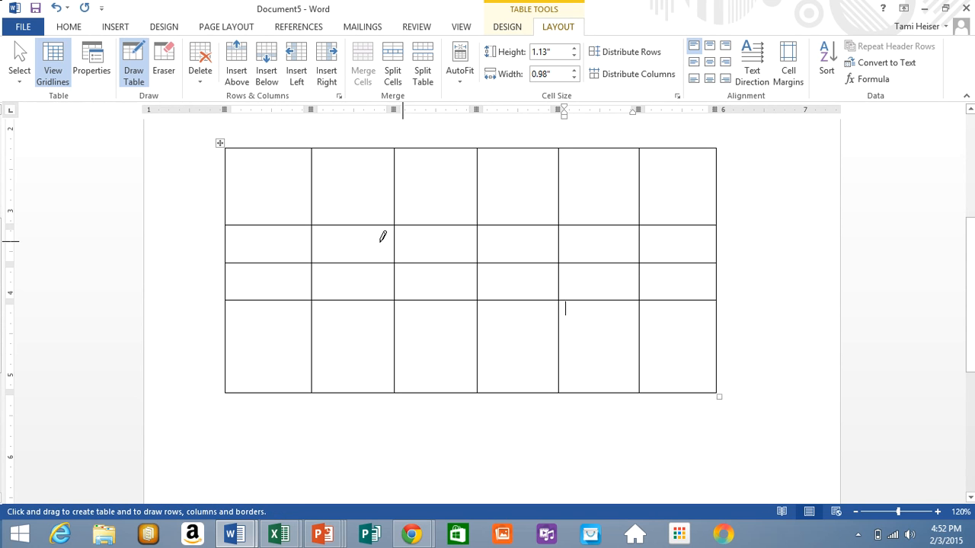
click(129, 58)
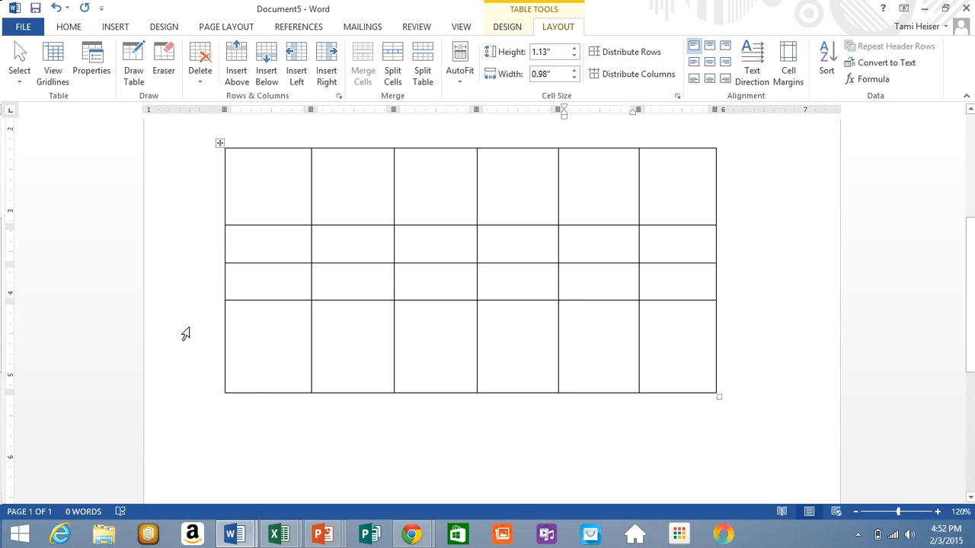
click(230, 405)
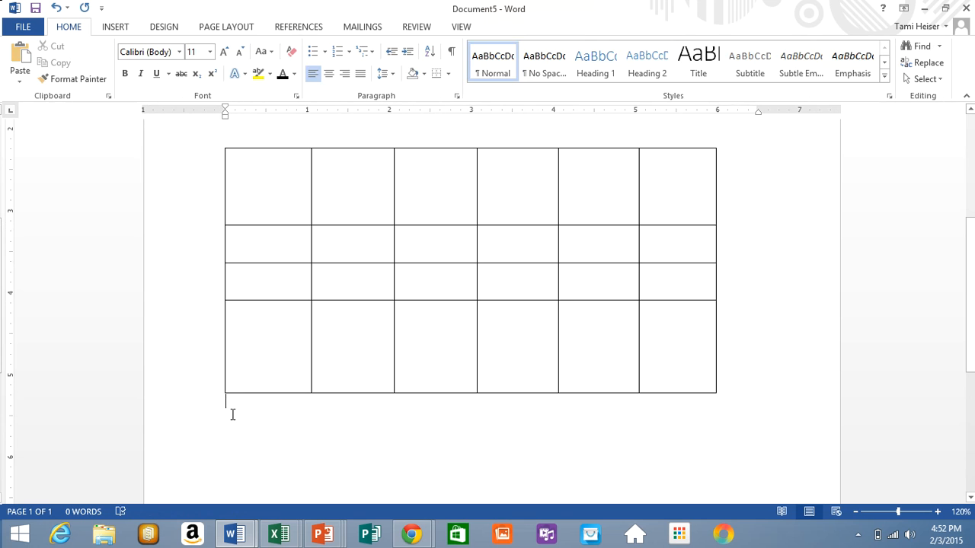
- Add a blank line and insert the Calendar 2 quick table (MAY) below the drawn table
key(Return)
key(Return)
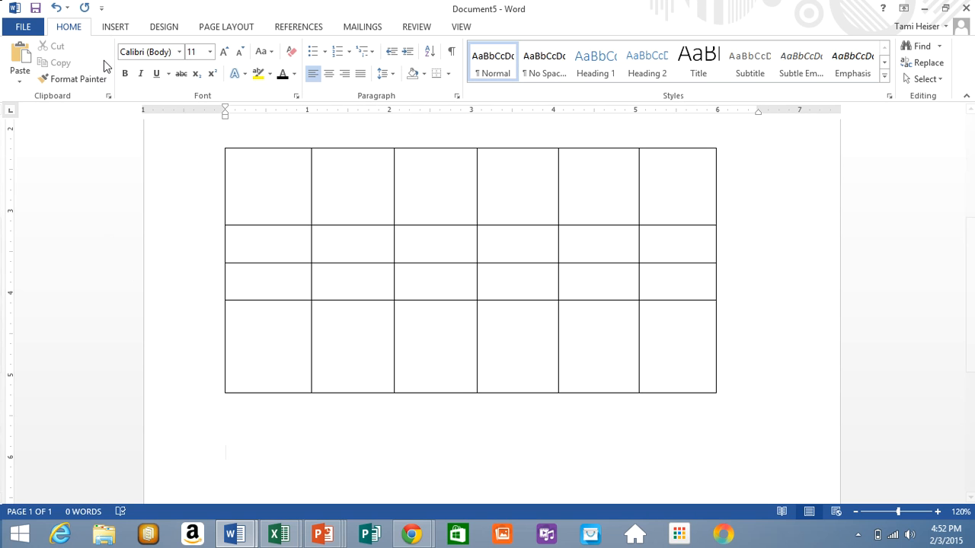
click(116, 27)
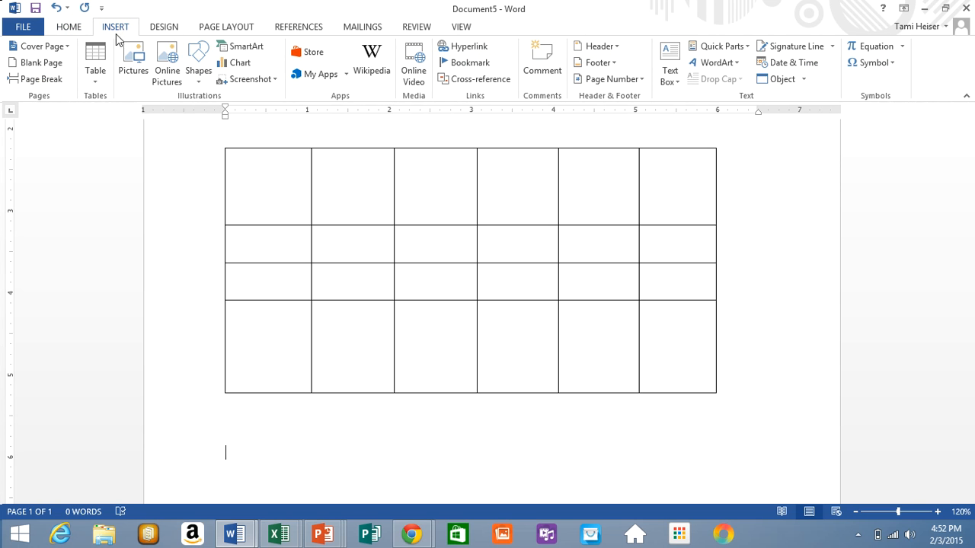
click(95, 67)
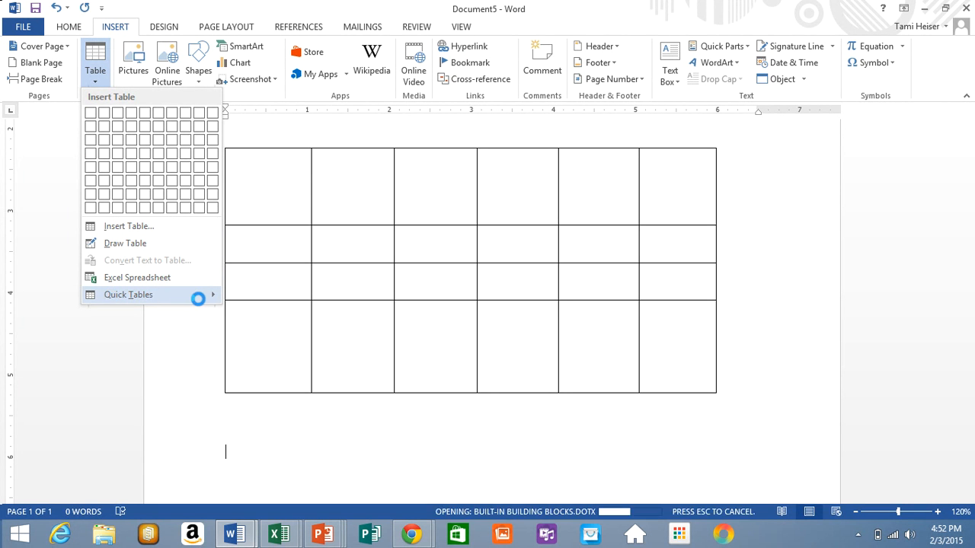
mouse_move(197, 296)
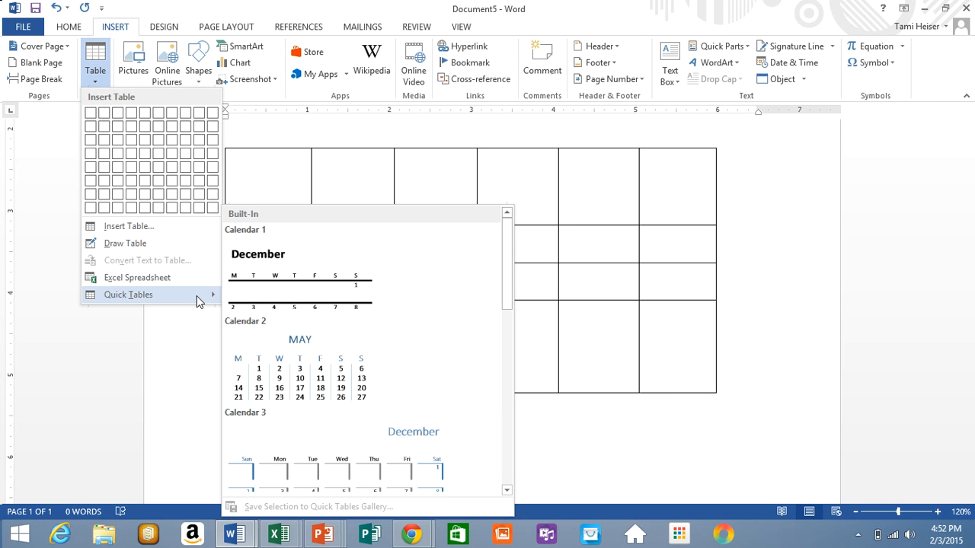
click(264, 362)
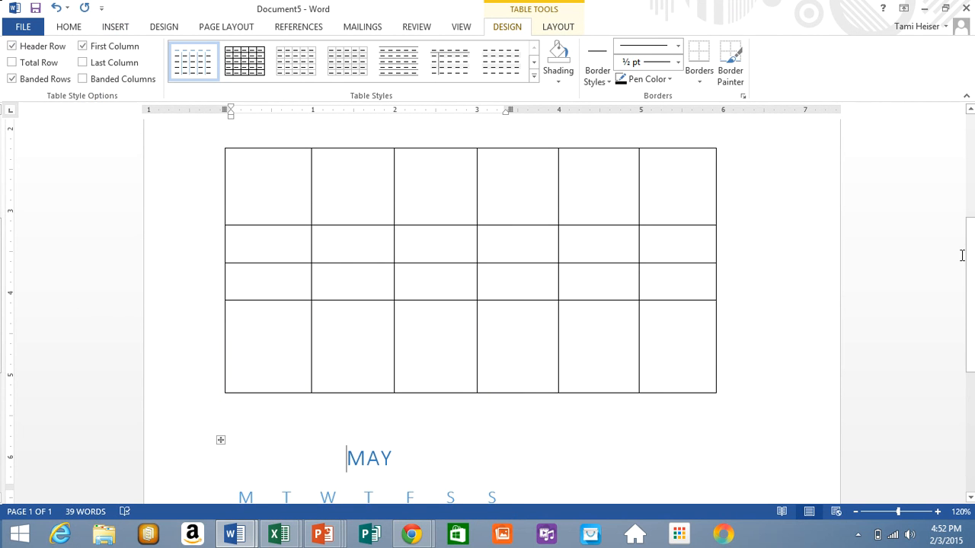
drag(972, 268, 972, 326)
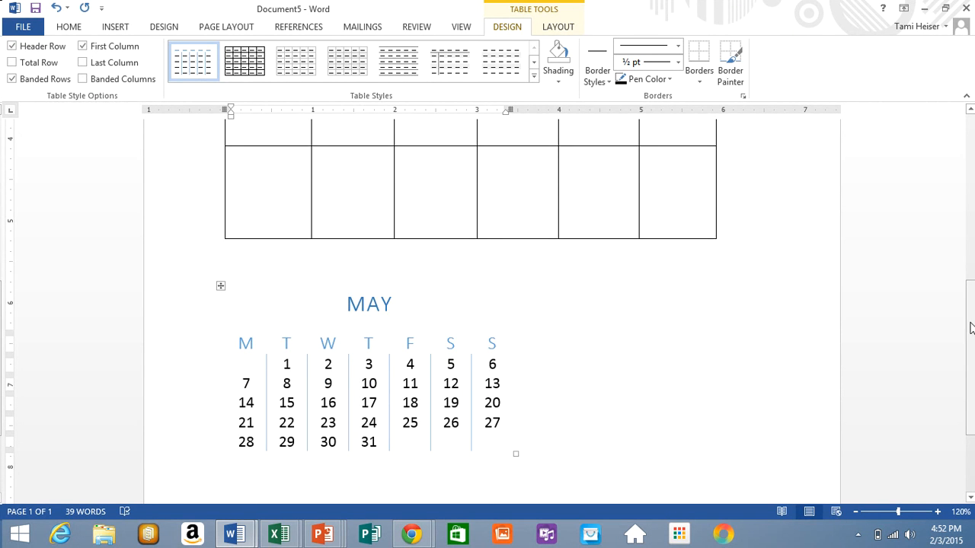
drag(973, 328, 966, 221)
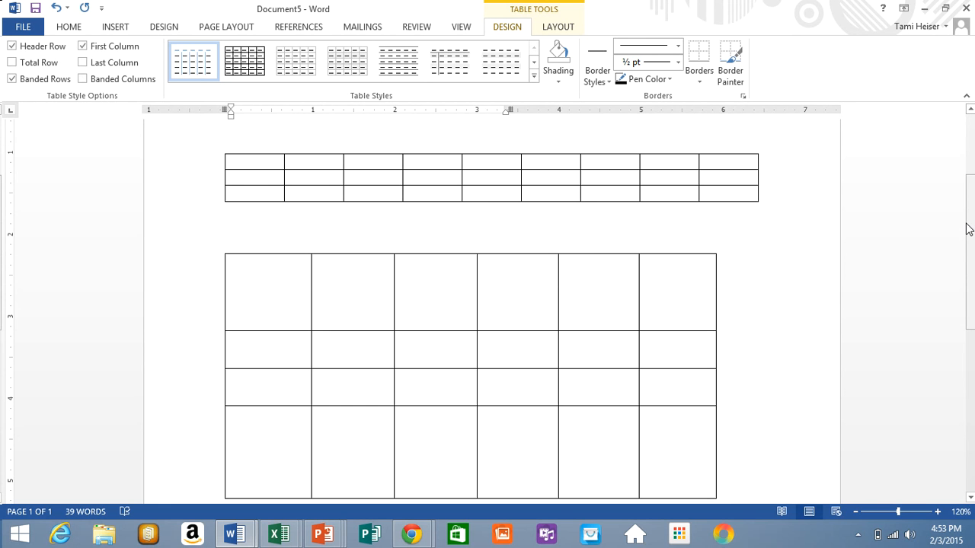
- Type 'Inserting Tables' in the top table's first header cell
scroll(768, 161, up, 3)
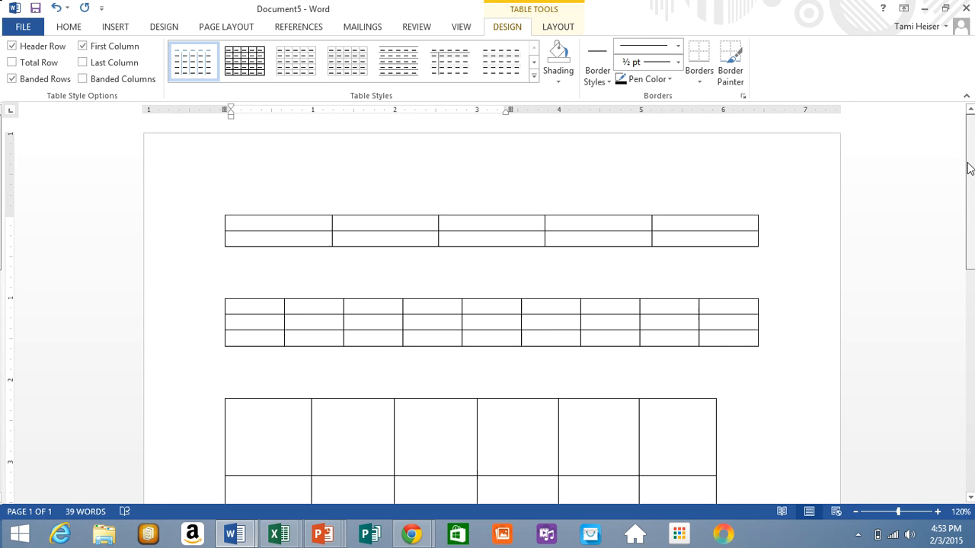
click(768, 161)
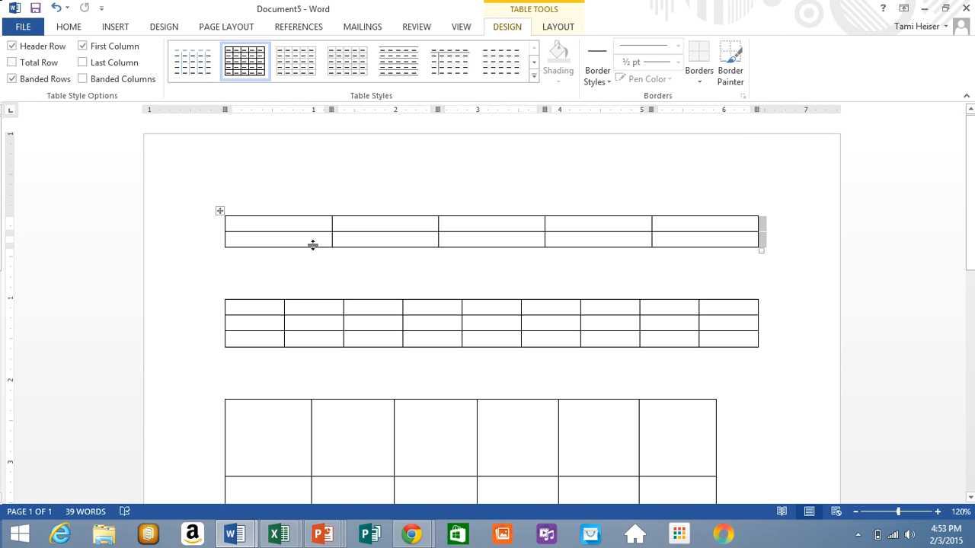
click(242, 223)
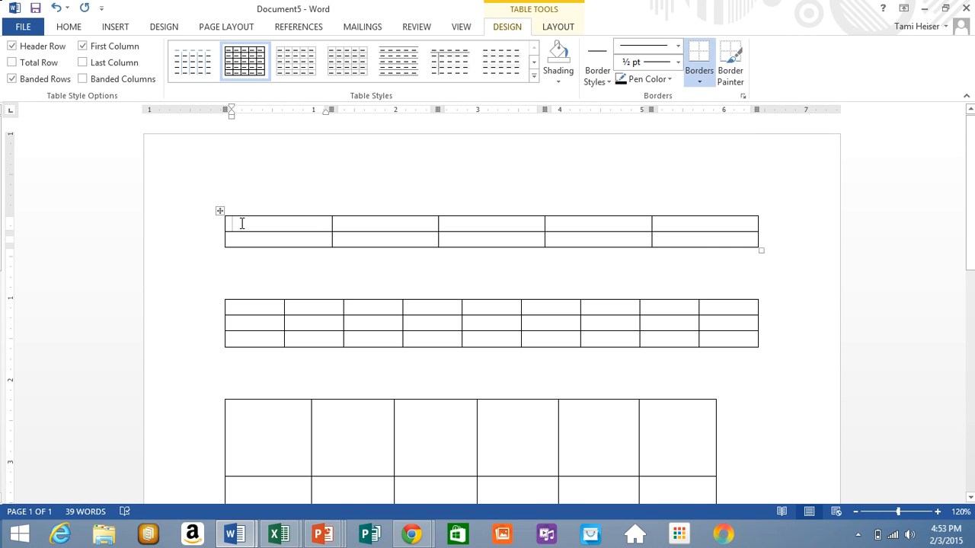
text(Inser)
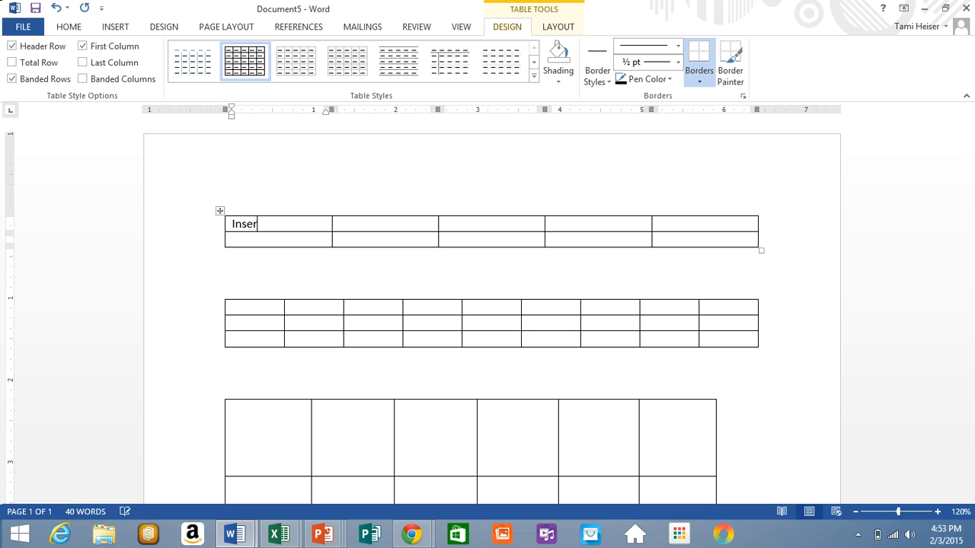
text(ting)
key(BackSpace)
key(BackSpace)
text(ing Tables)
- Type 'Using the Insert Table dialog box' in the second header cell
key(Tab)
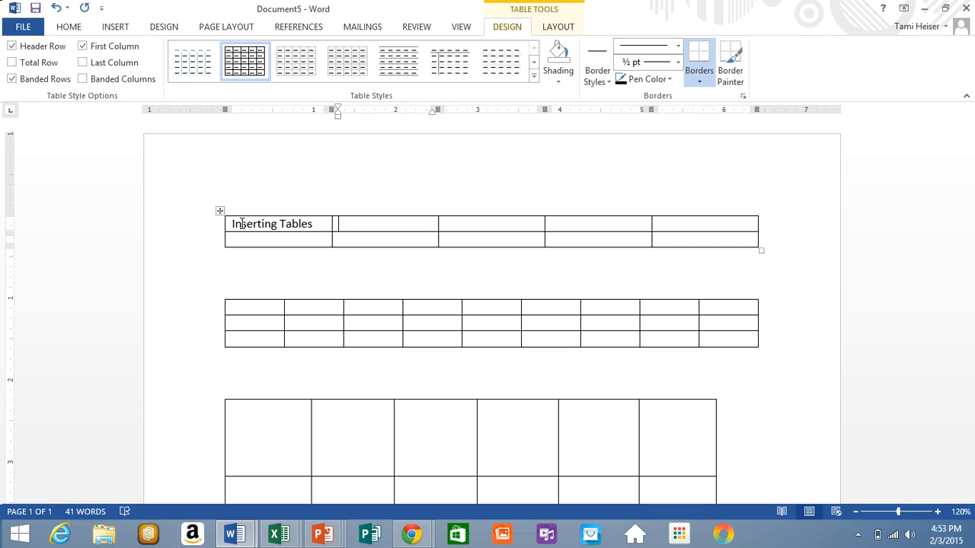
text(Using the)
text(Insert Tabl)
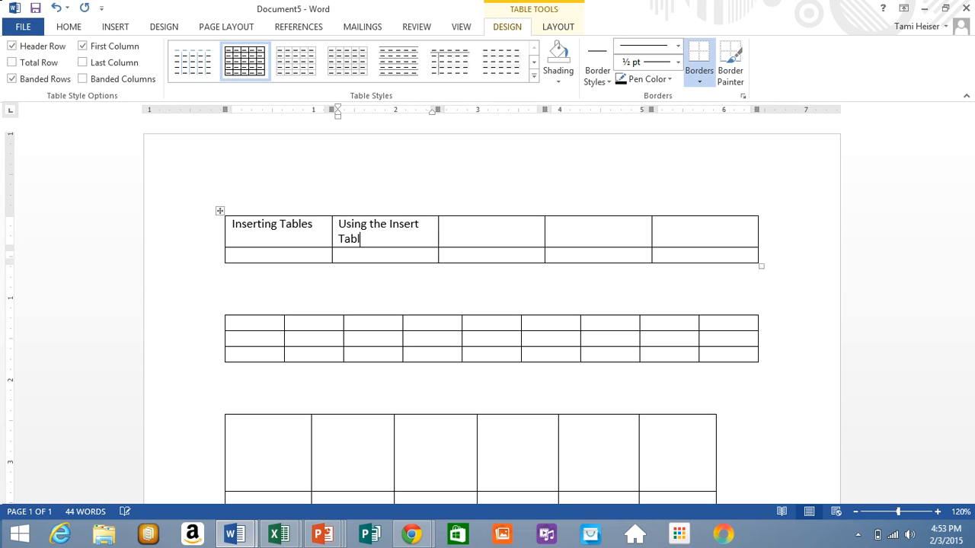
text(e dialog b)
key(BackSpace)
text(g box)
- Fill the third and fourth header cells with 'Drawing Tables' and 'Quick Tables'
key(Tab)
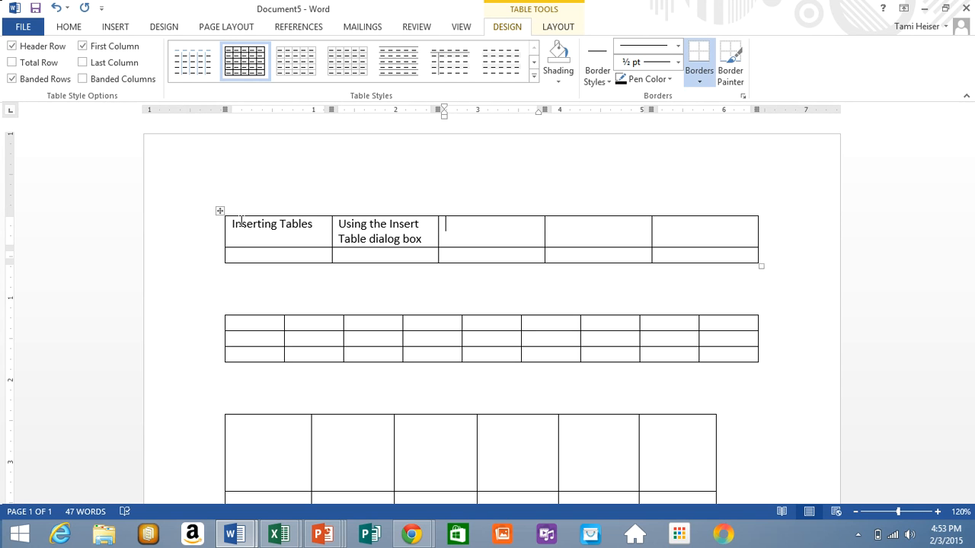
text(Drawing Tables)
key(Tab)
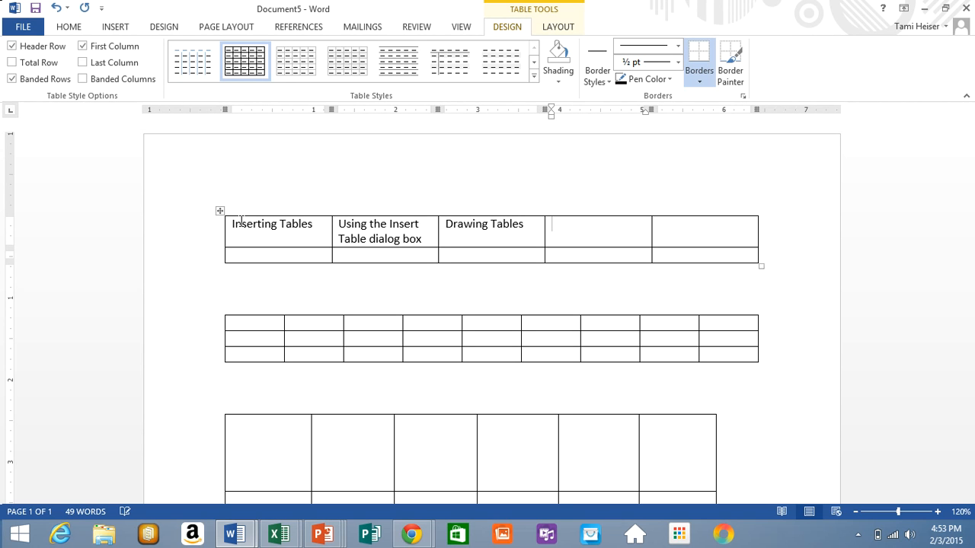
text(Quick Tables)
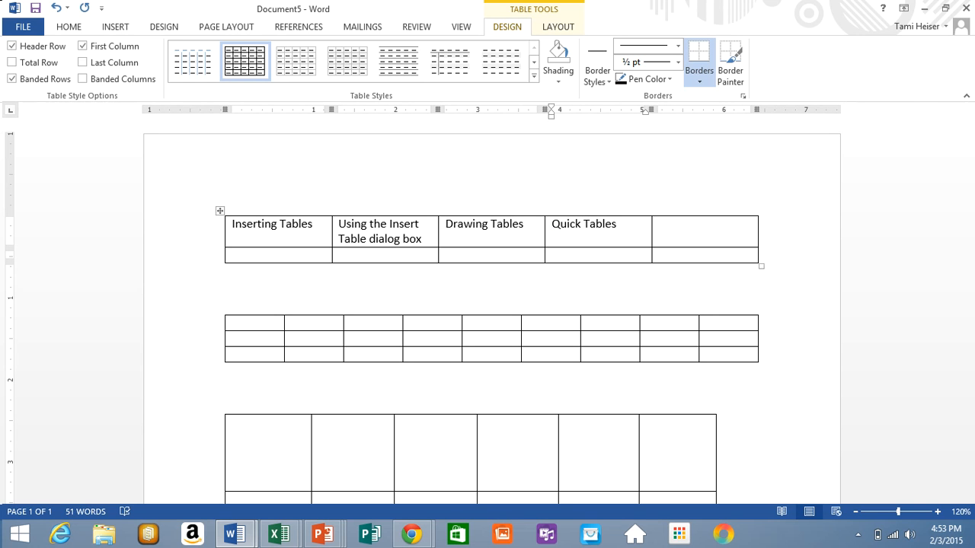
- Step back through the header cells, then move along the table's second row
key(Tab)
key(shift+Tab)
key(shift+Tab)
key(shift+Tab)
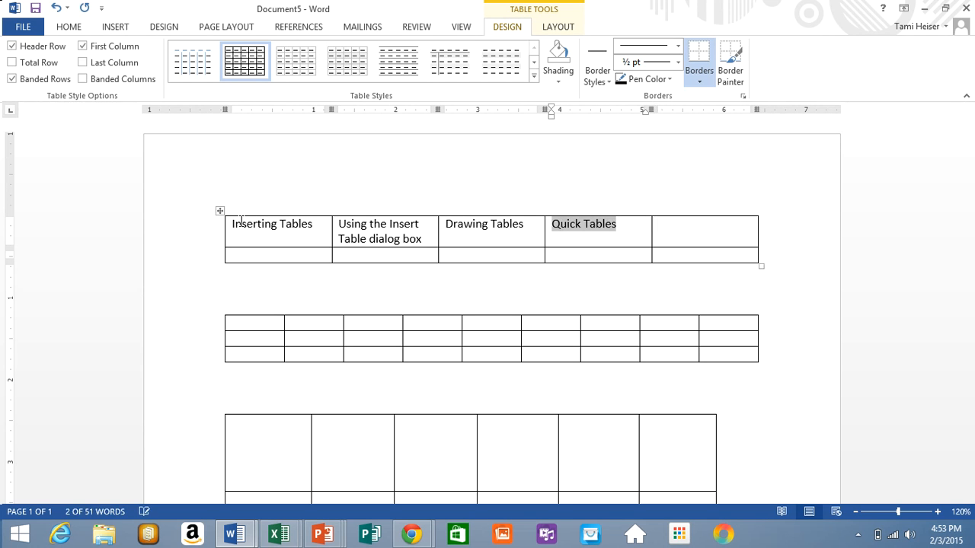
key(shift+Tab)
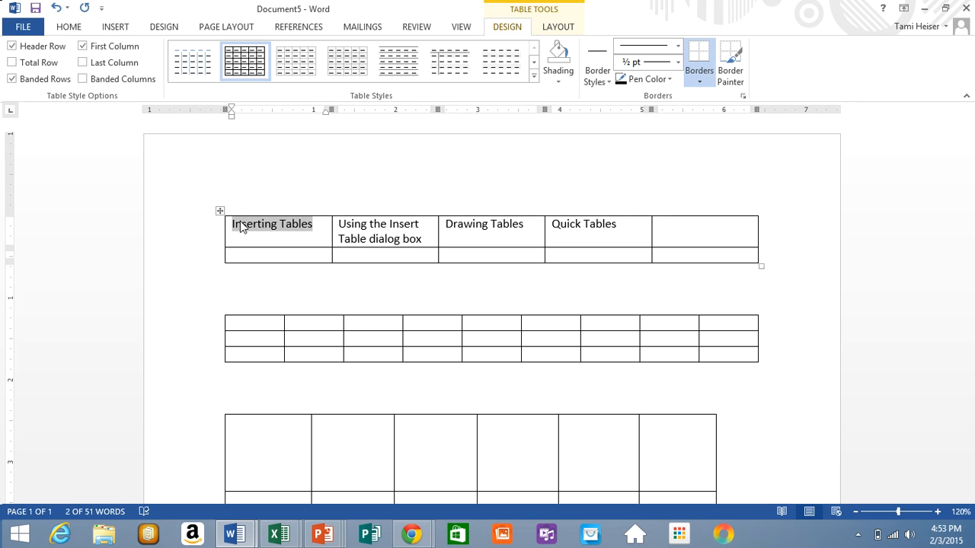
click(291, 257)
click(457, 254)
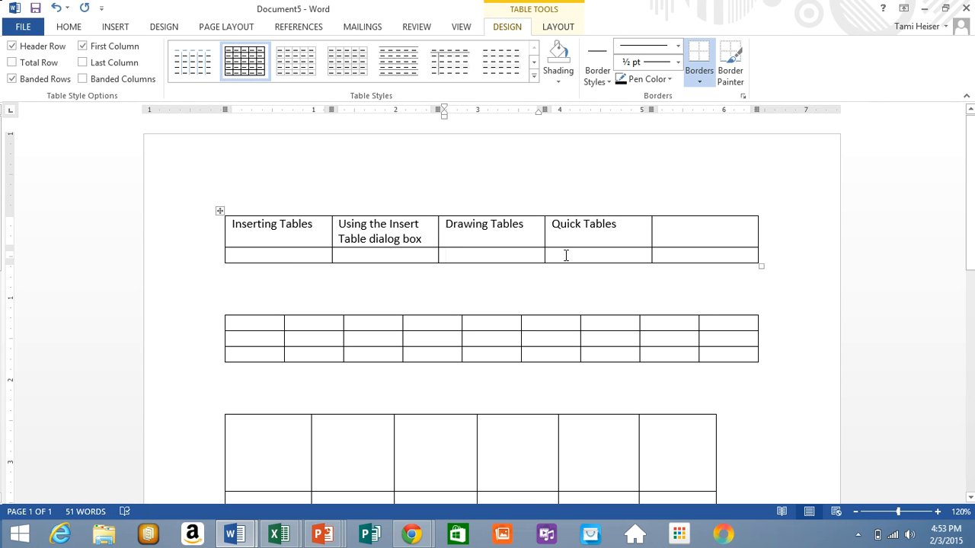
click(565, 255)
- Replace the calendar title MAY with JUNE 2015
drag(972, 211, 961, 379)
click(386, 310)
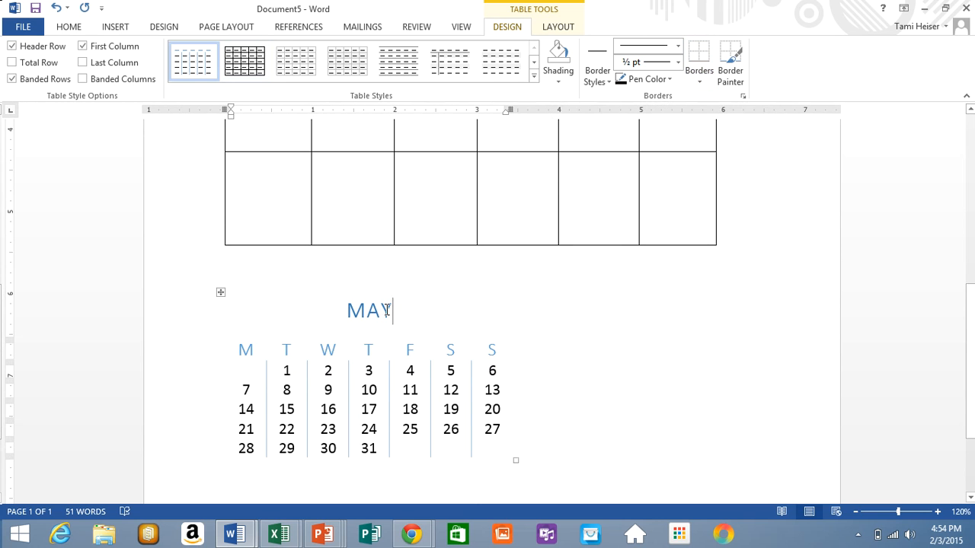
key(BackSpace)
key(BackSpace)
key(BackSpace)
text(J)
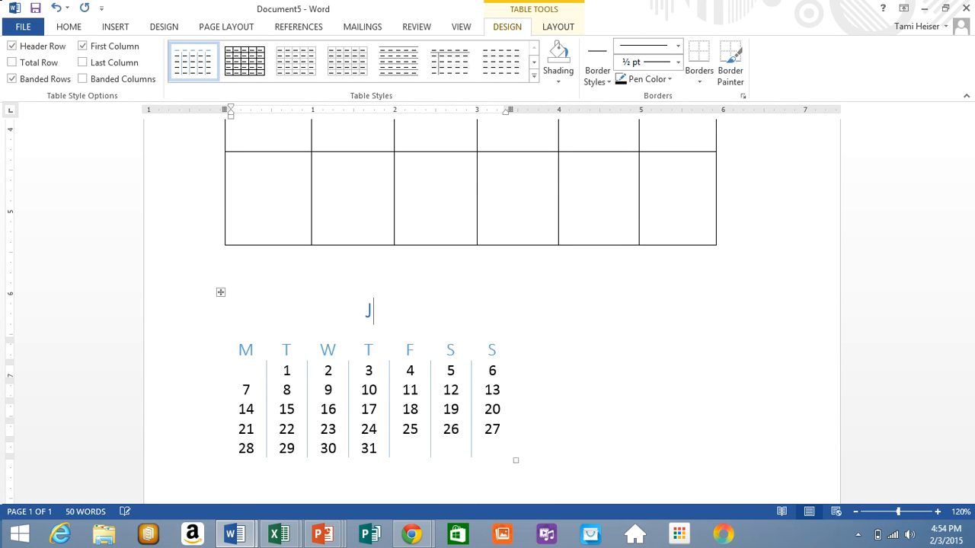
text(UNE 2015)
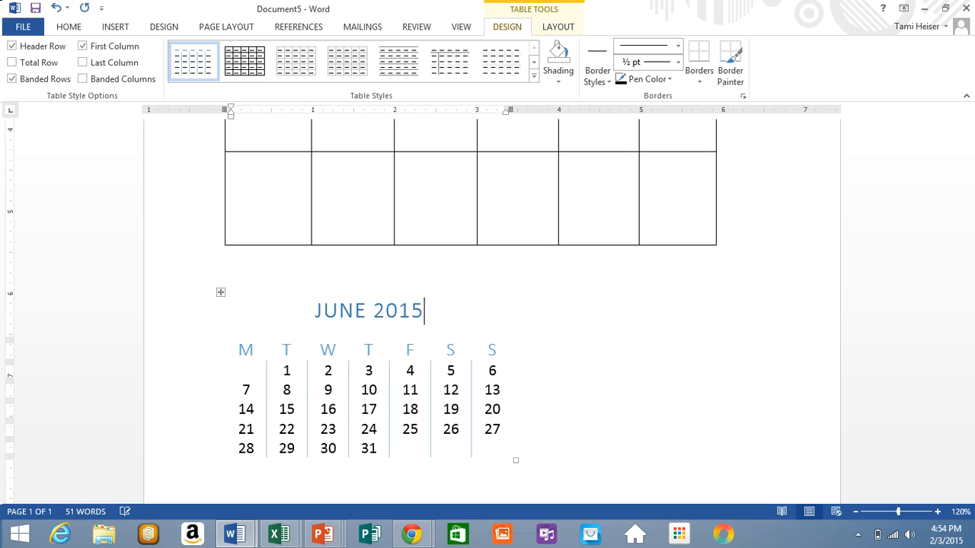